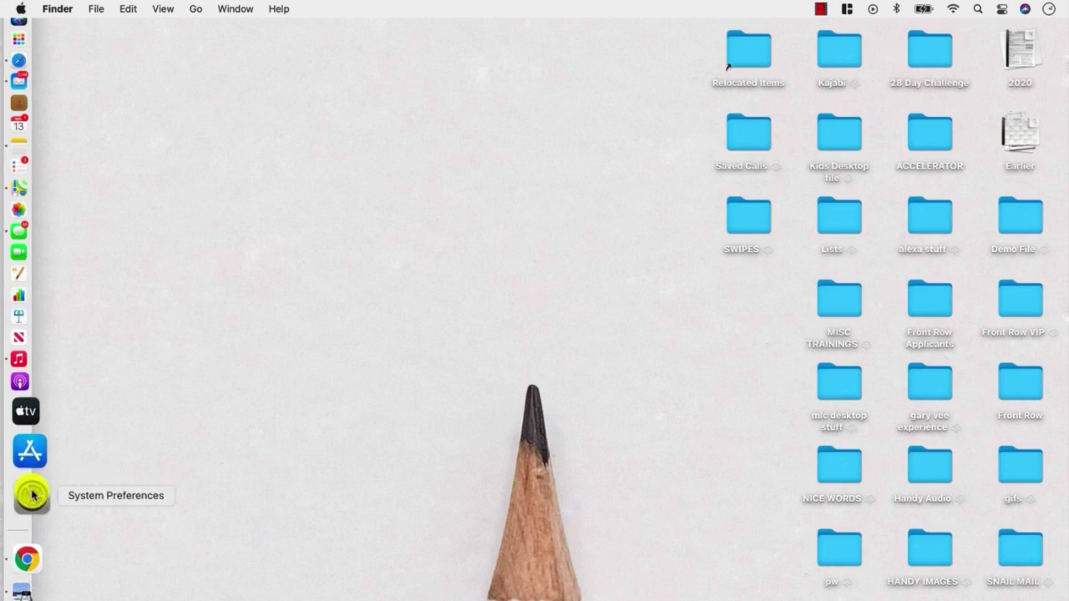
Open the text replacement settings for the keyboard in System Preferences.
click(30, 497)
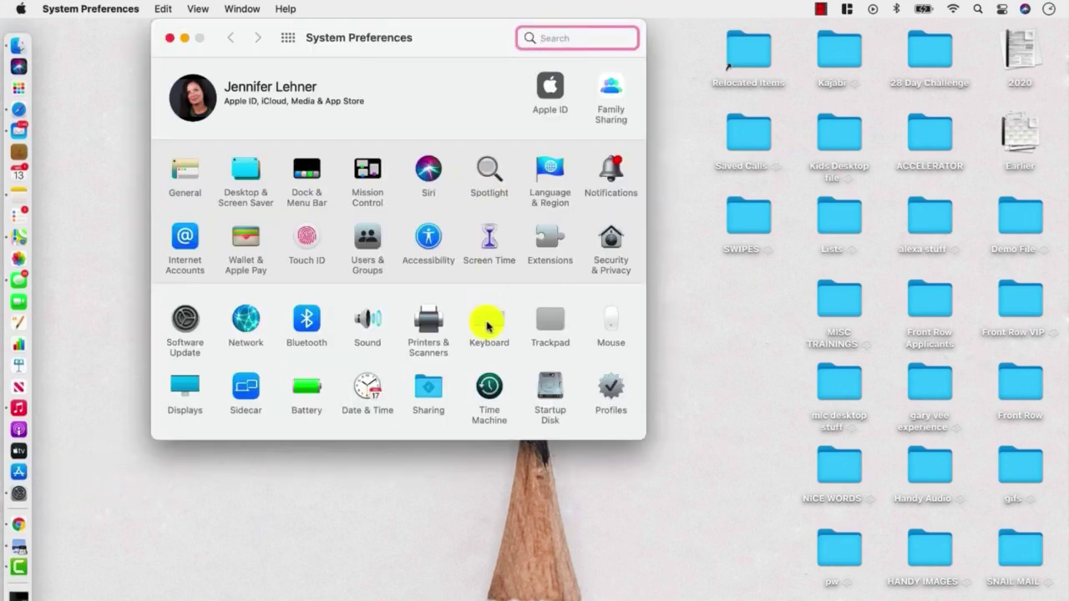
click(490, 324)
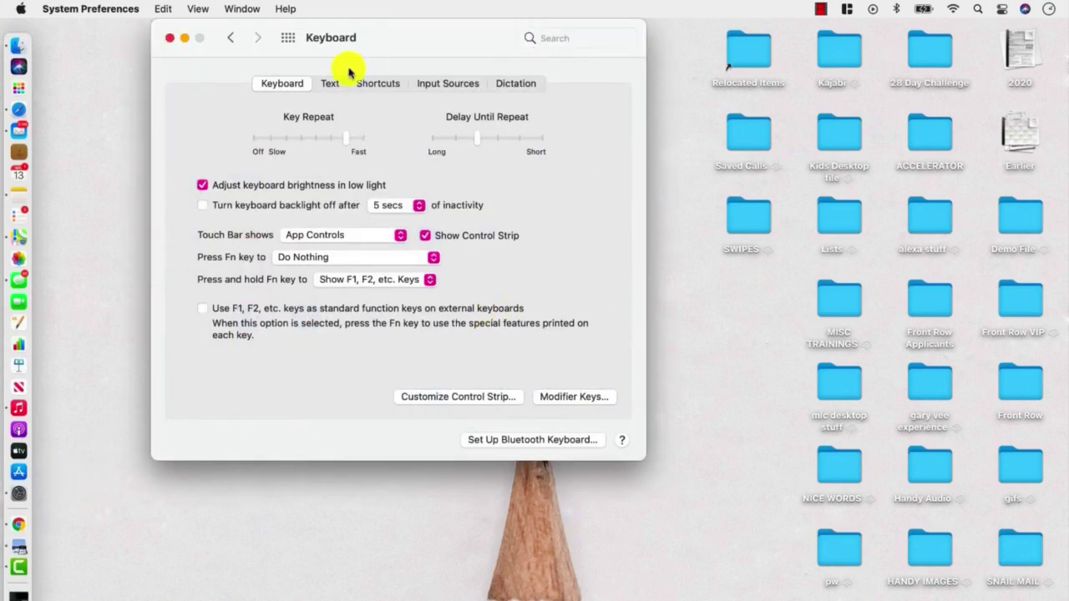
click(328, 83)
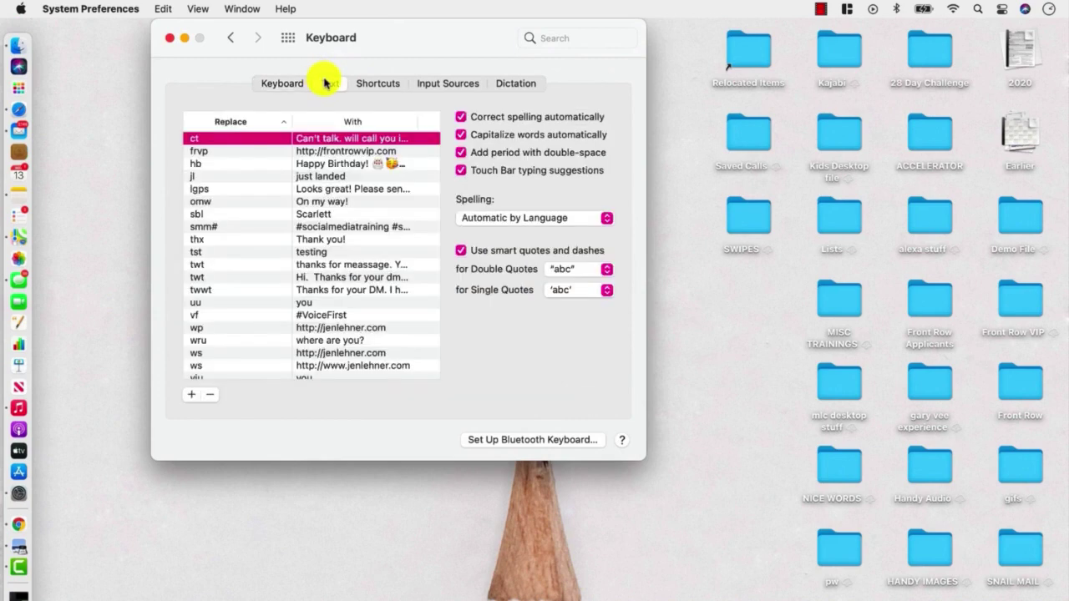
Examine the existing text replacements through the end of the list, including the hb, lgps and frvp entries.
scroll(311, 292, down, 2)
scroll(311, 294, down, 1)
scroll(311, 296, up, 5)
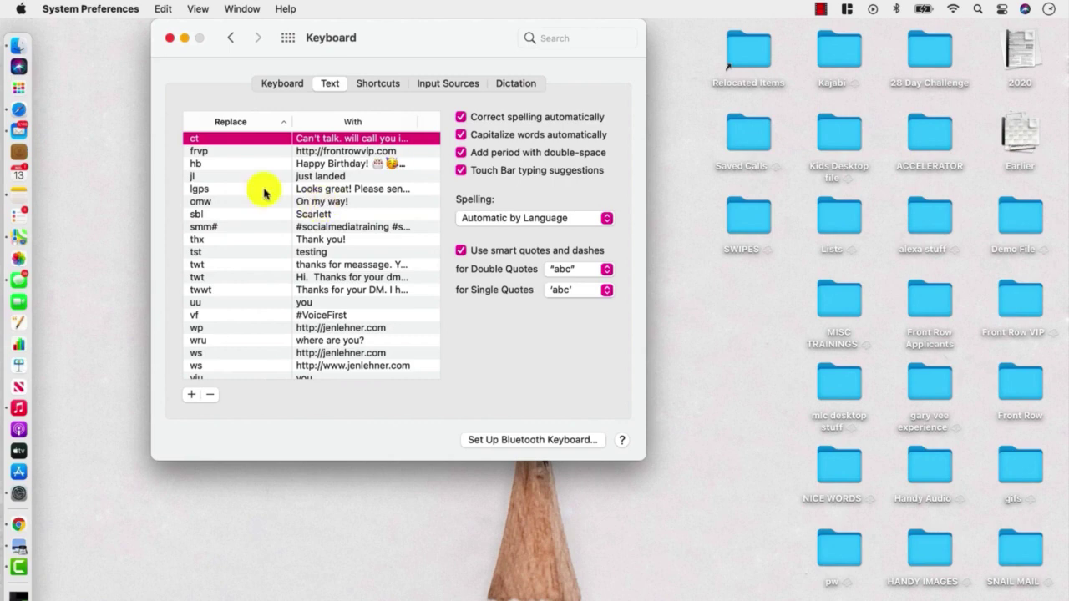
click(198, 167)
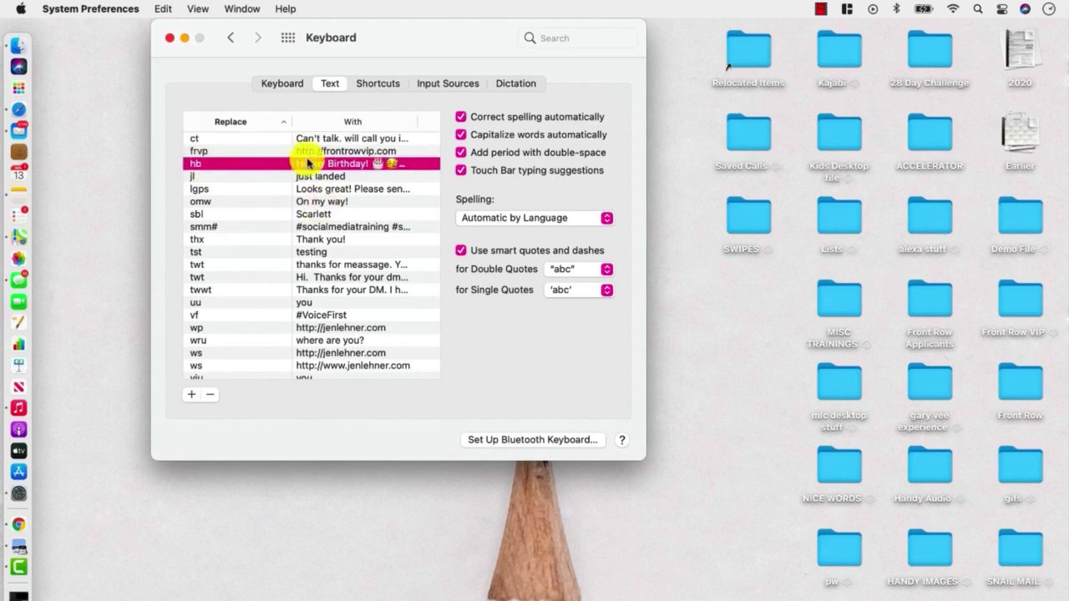
click(406, 165)
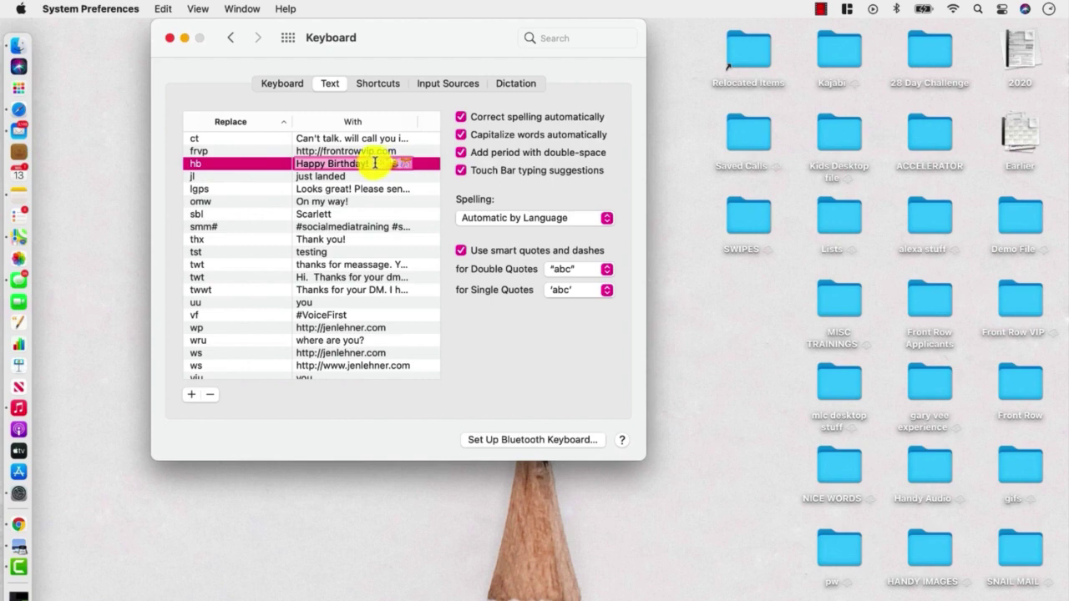
click(413, 189)
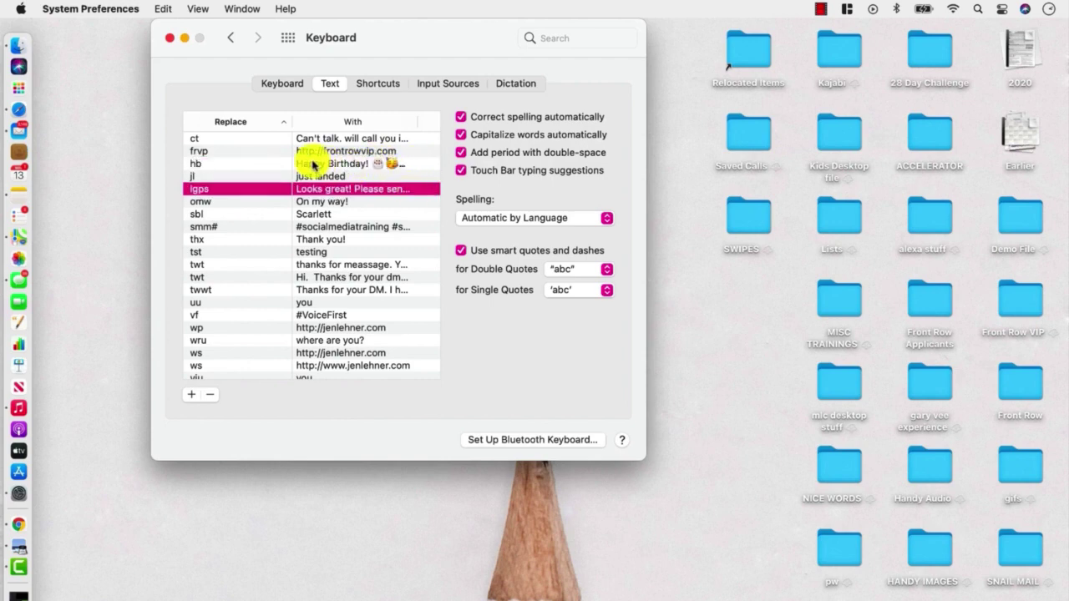
click(409, 163)
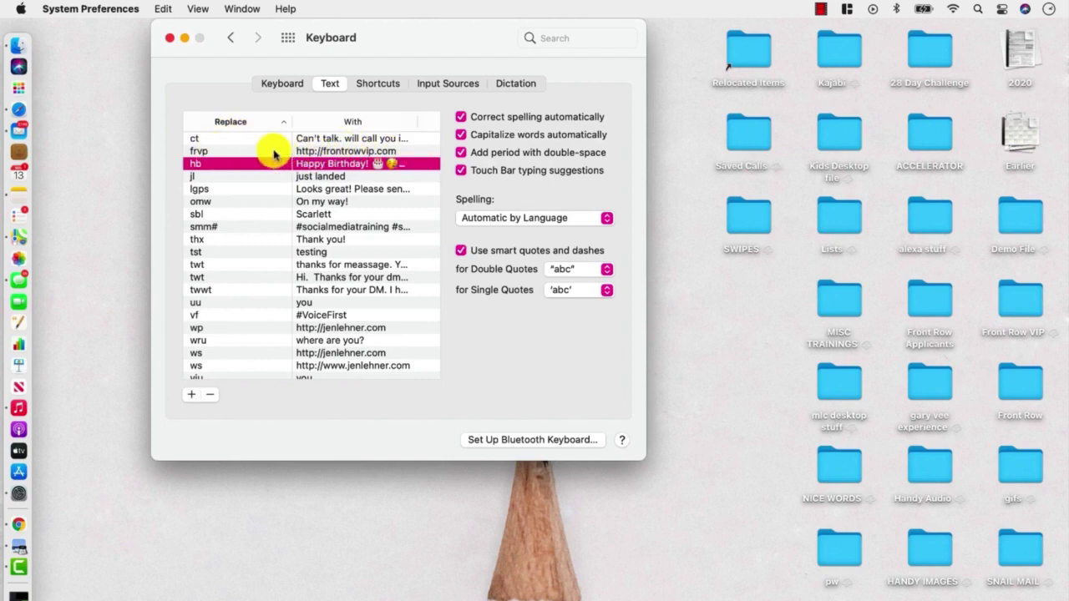
click(238, 151)
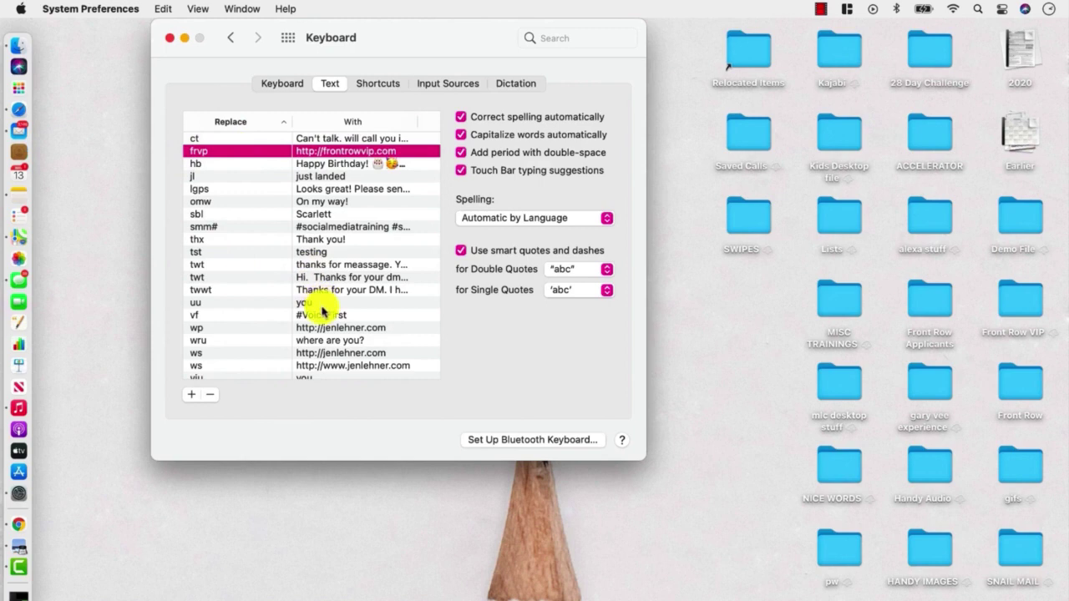
scroll(328, 330, down, 3)
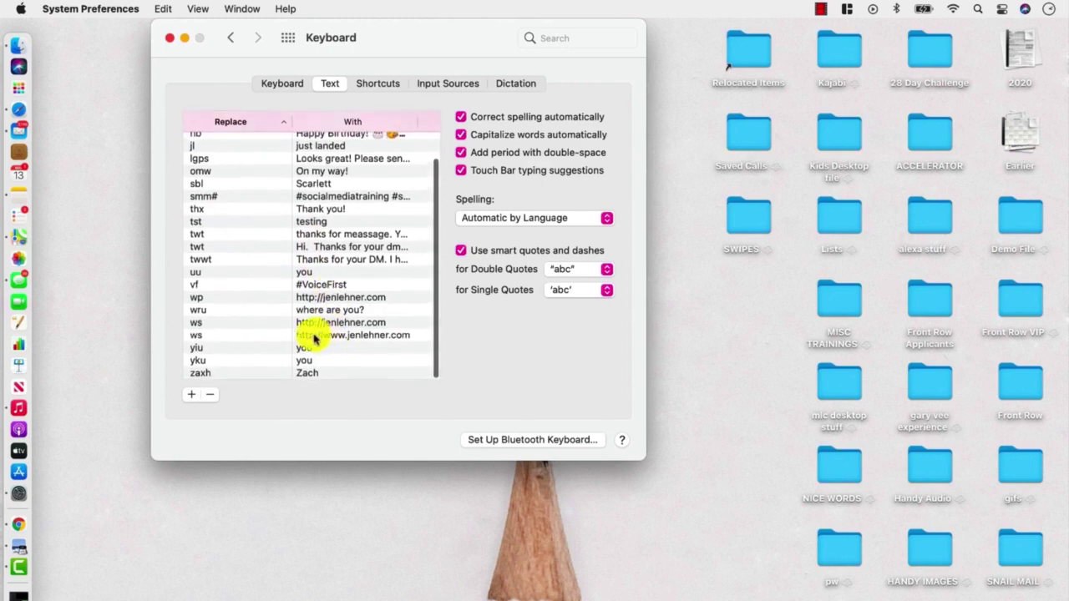
scroll(284, 346, up, 3)
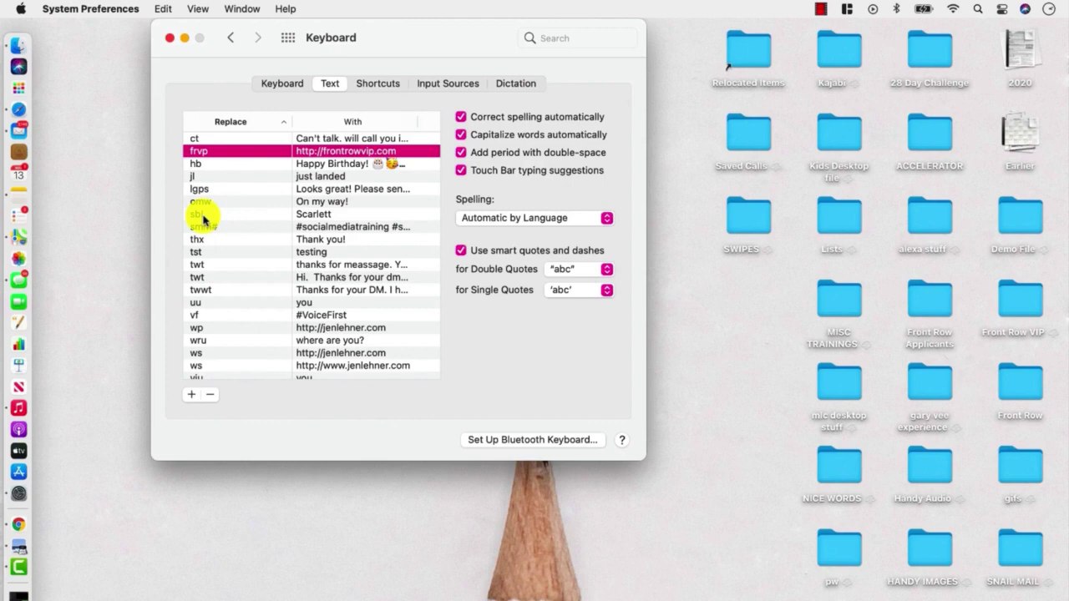
scroll(349, 336, down, 3)
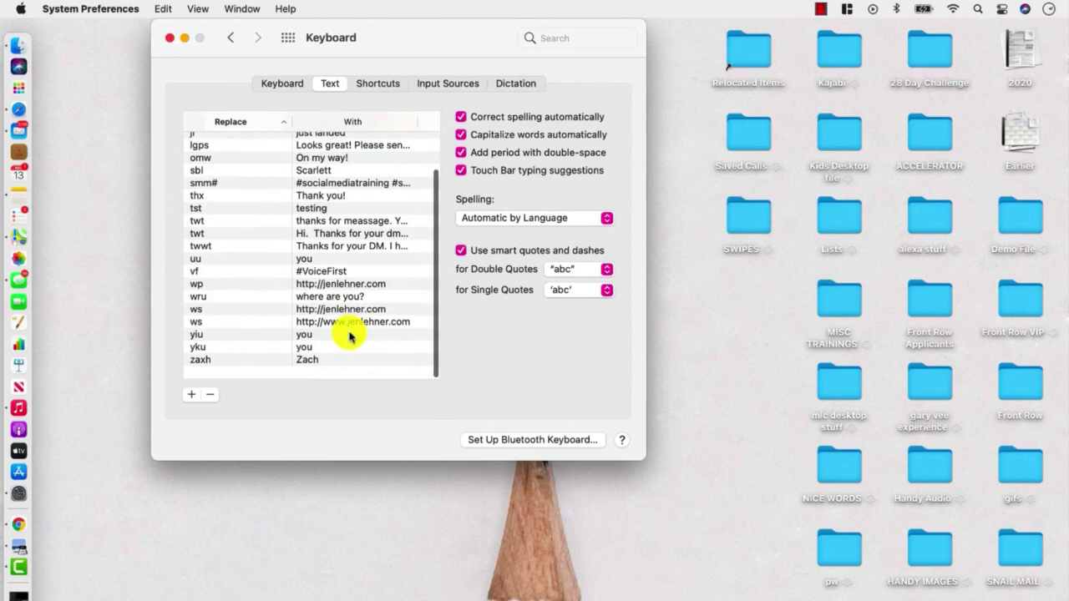
scroll(349, 335, up, 3)
scroll(347, 334, down, 3)
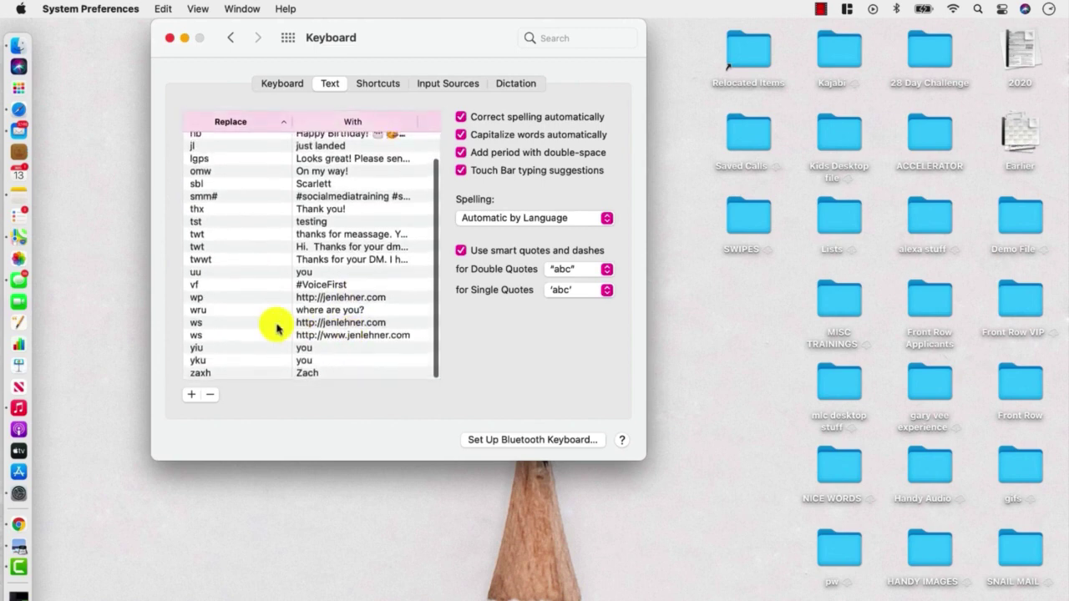
scroll(276, 327, up, 2)
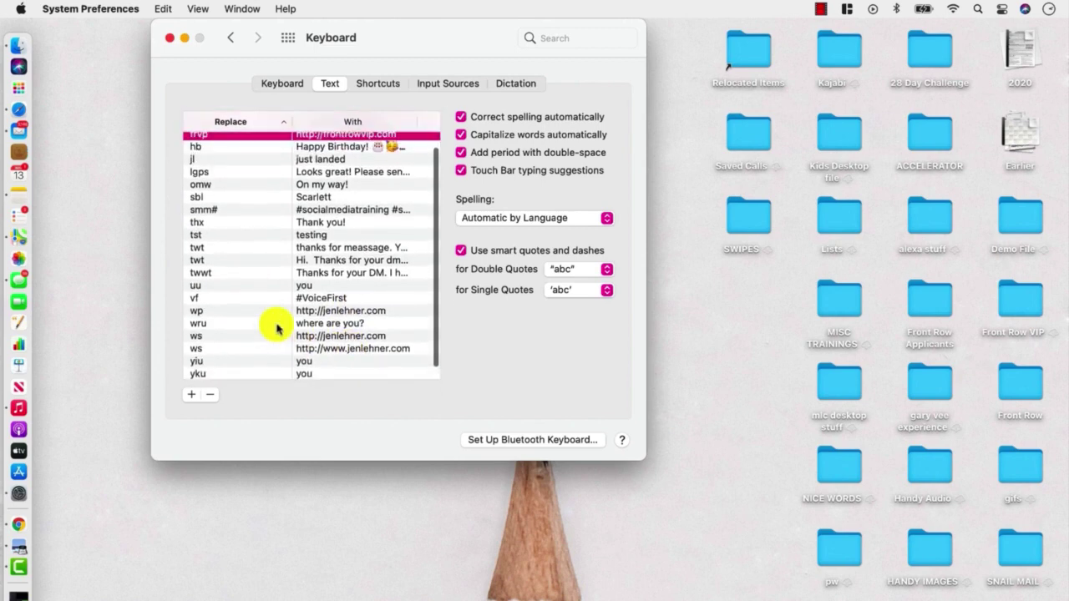
Add a new text replacement entry with dcl as the shortcut to replace.
click(191, 396)
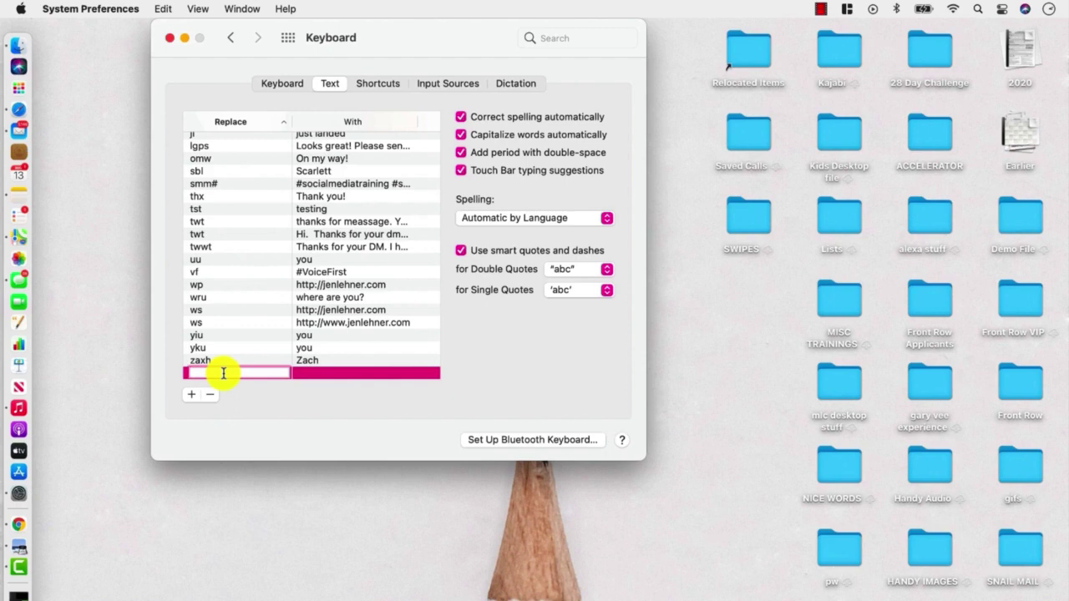
text(d)
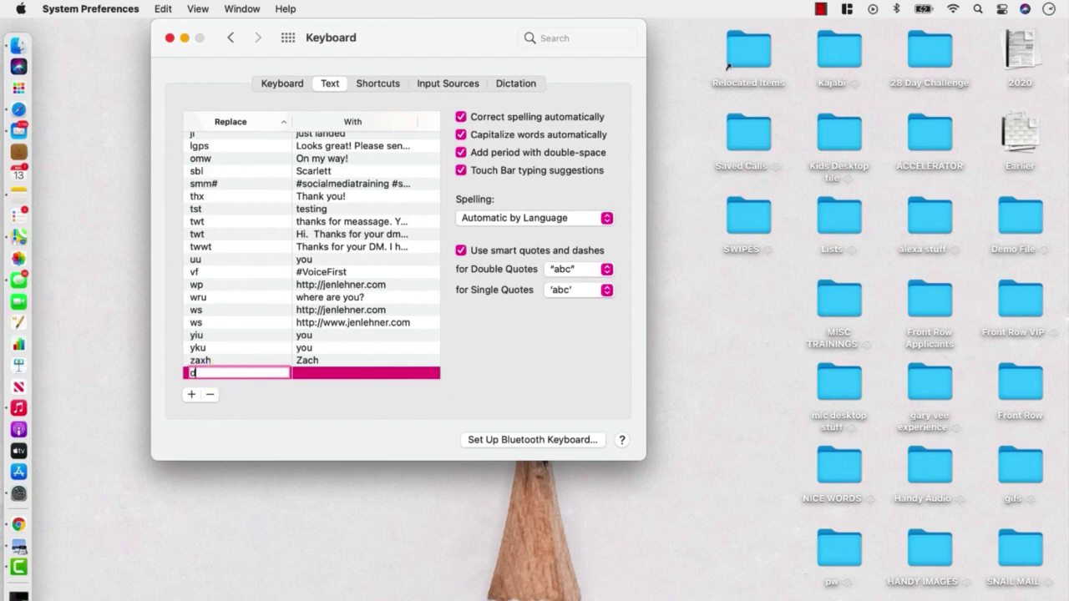
text(cl)
key(Tab)
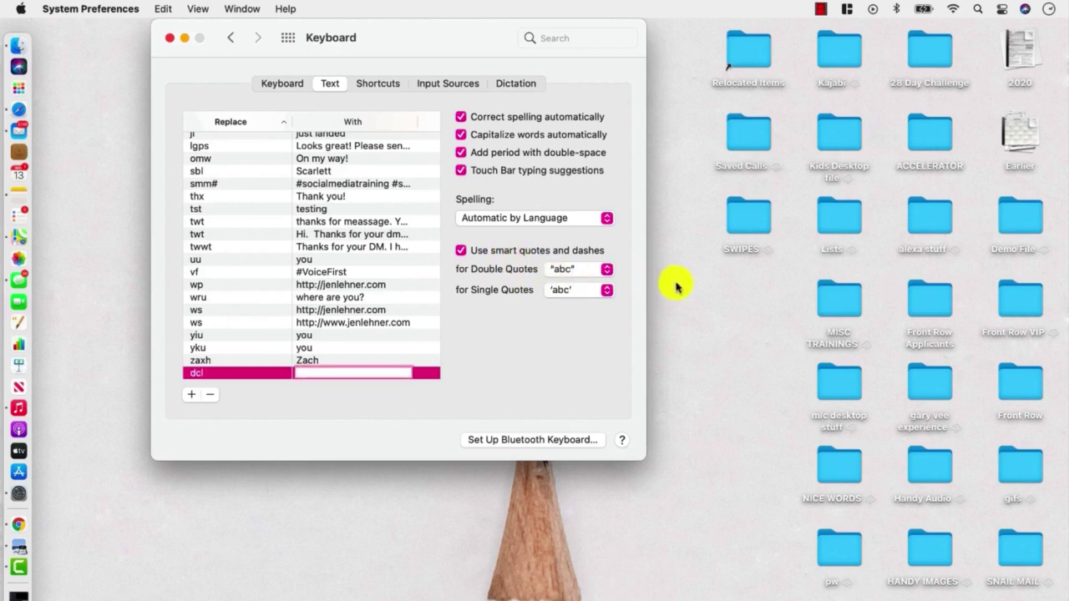
Switch to Chrome and generate five paragraphs of filler text on the Hipster Ipsum page.
click(31, 529)
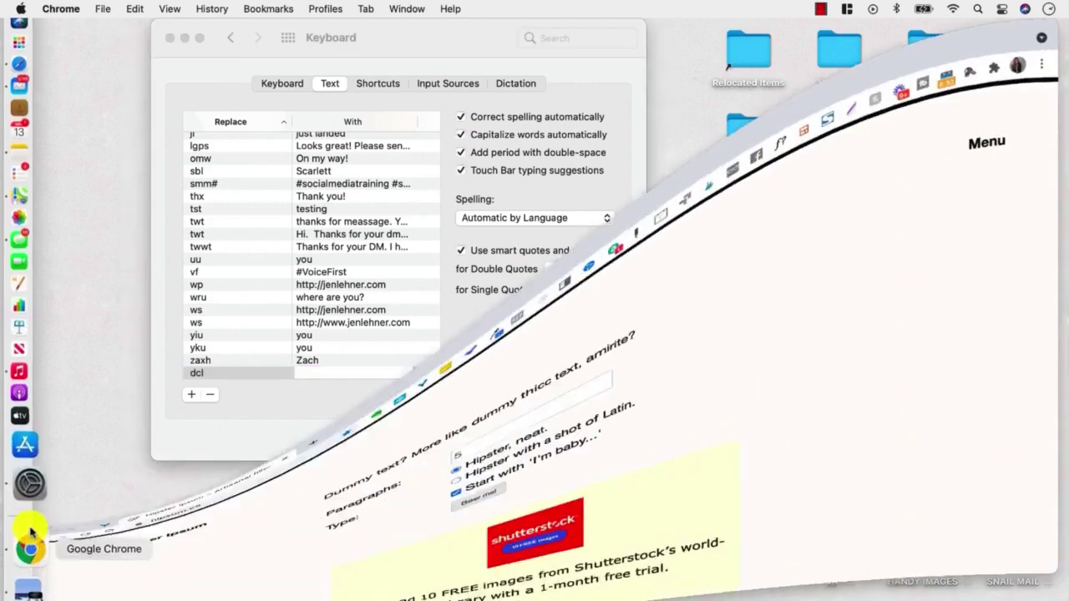
scroll(345, 317, down, 3)
scroll(346, 319, up, 3)
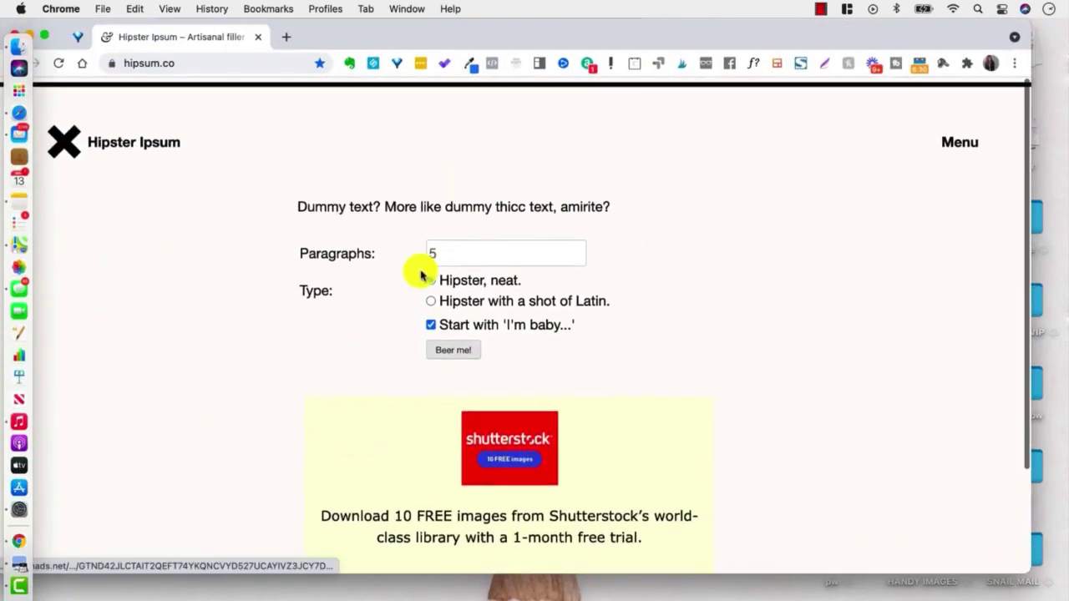
click(460, 334)
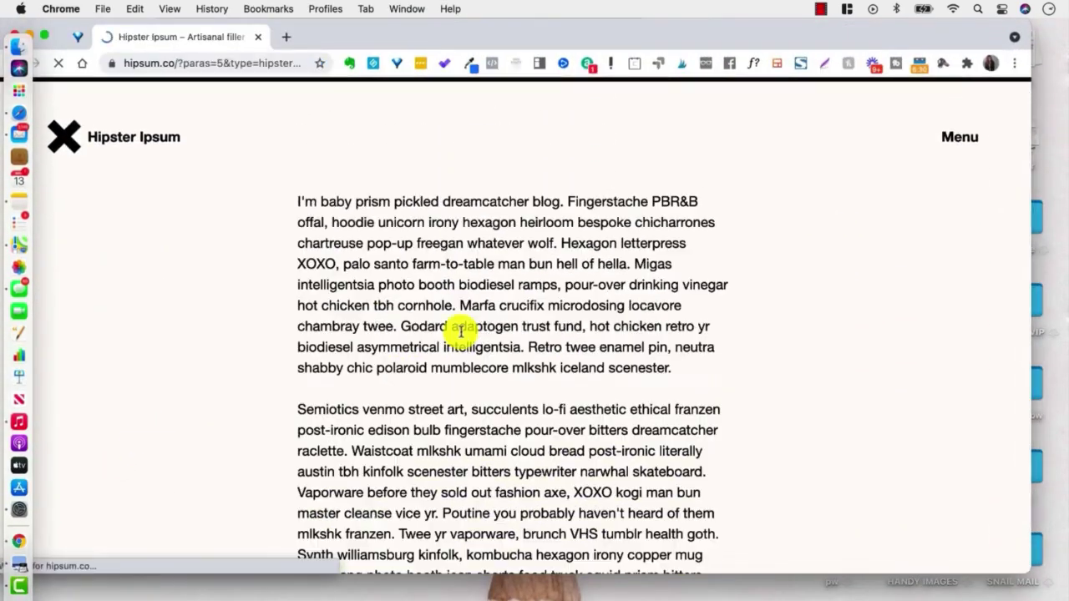
Copy the first generated paragraph, from after its opening "I" to "iceland scenester.".
scroll(493, 313, down, 5)
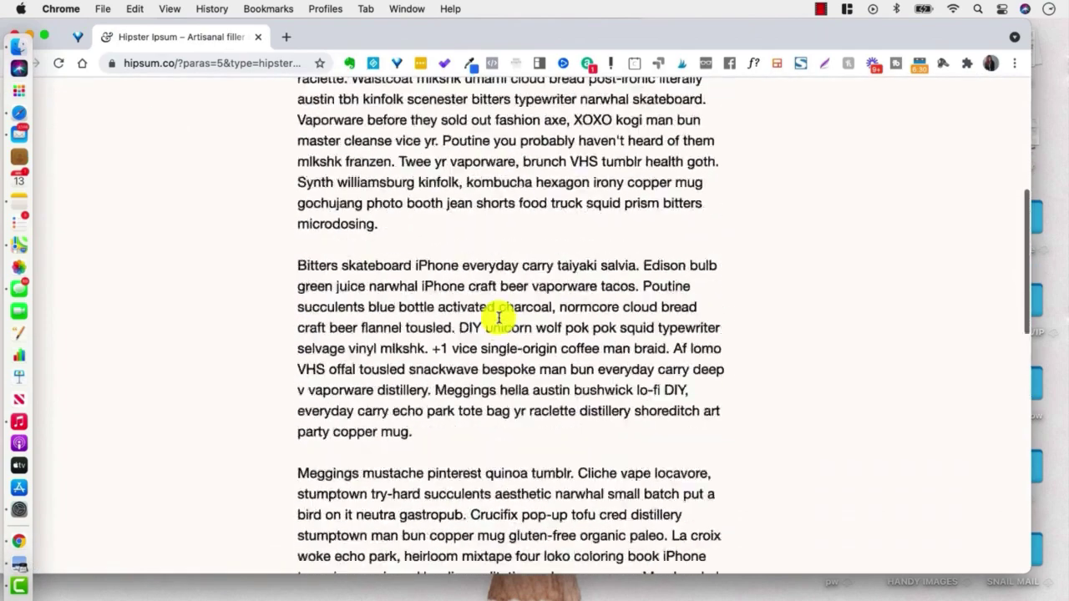
scroll(496, 312, up, 5)
drag(300, 199, 682, 361)
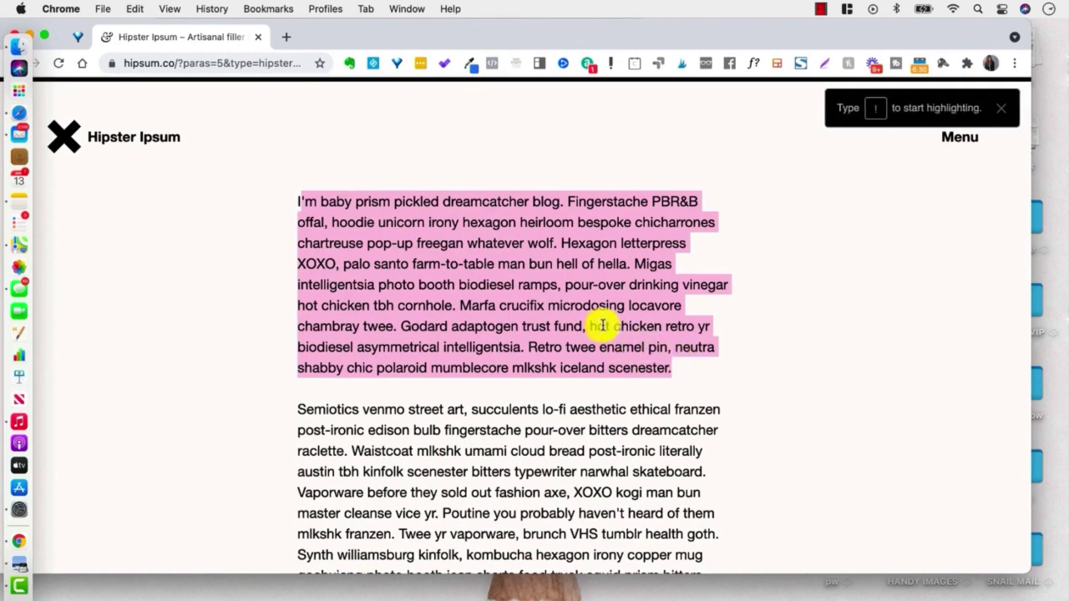
click(1005, 114)
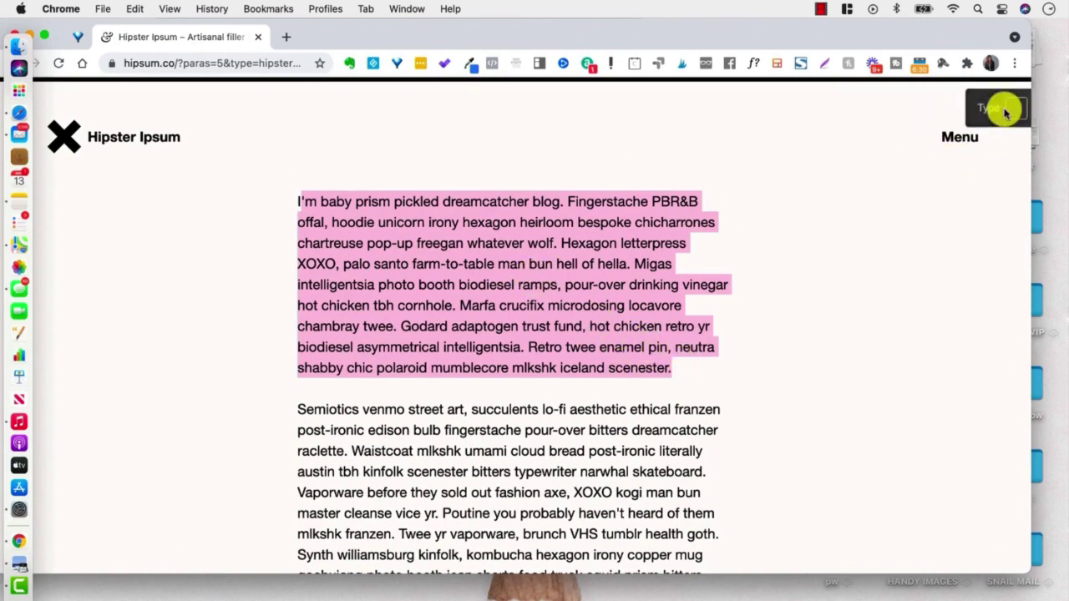
right_click(551, 299)
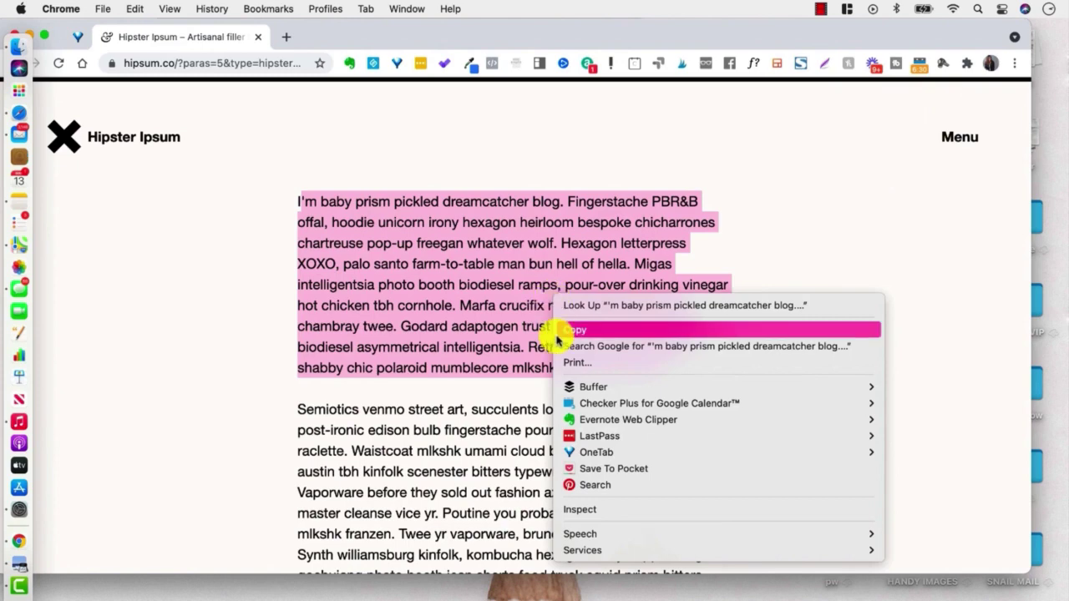
click(563, 329)
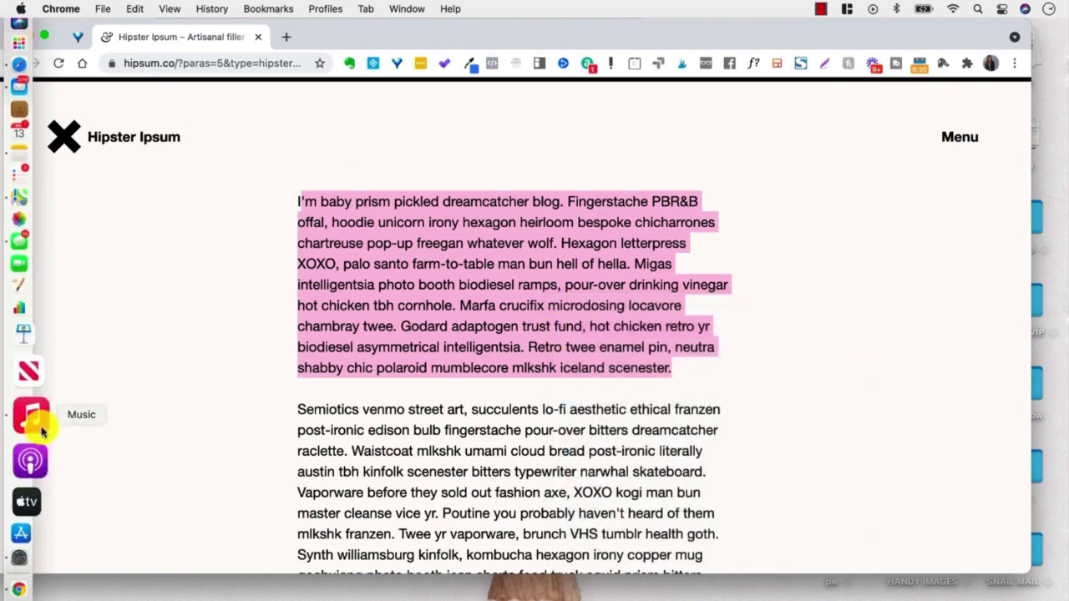
Switch back to System Preferences and paste the copied paragraph as the replacement text for dcl, saving the entry.
click(37, 511)
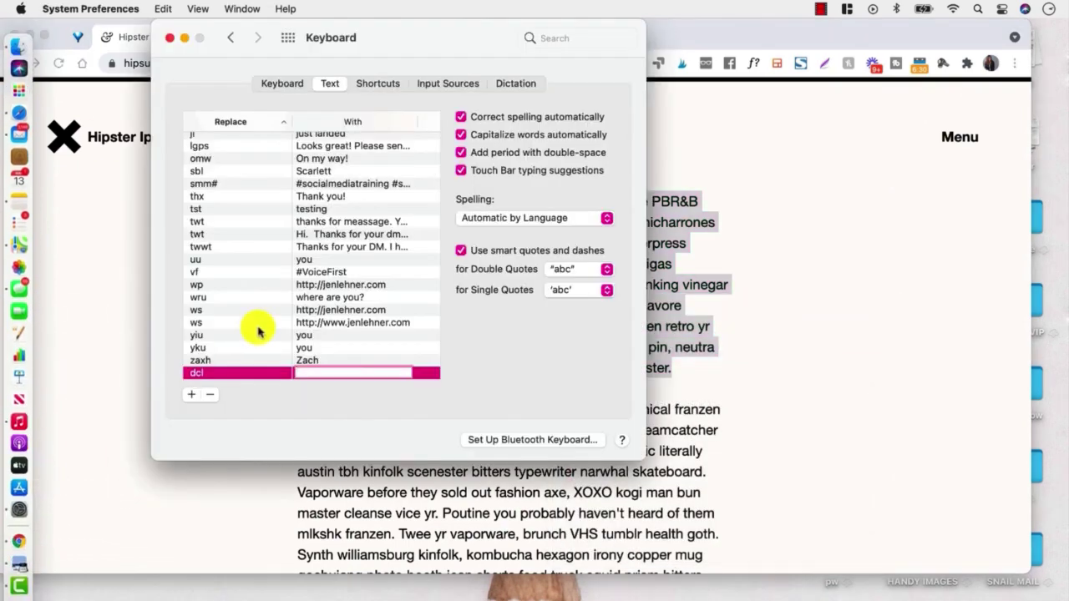
key(super+v)
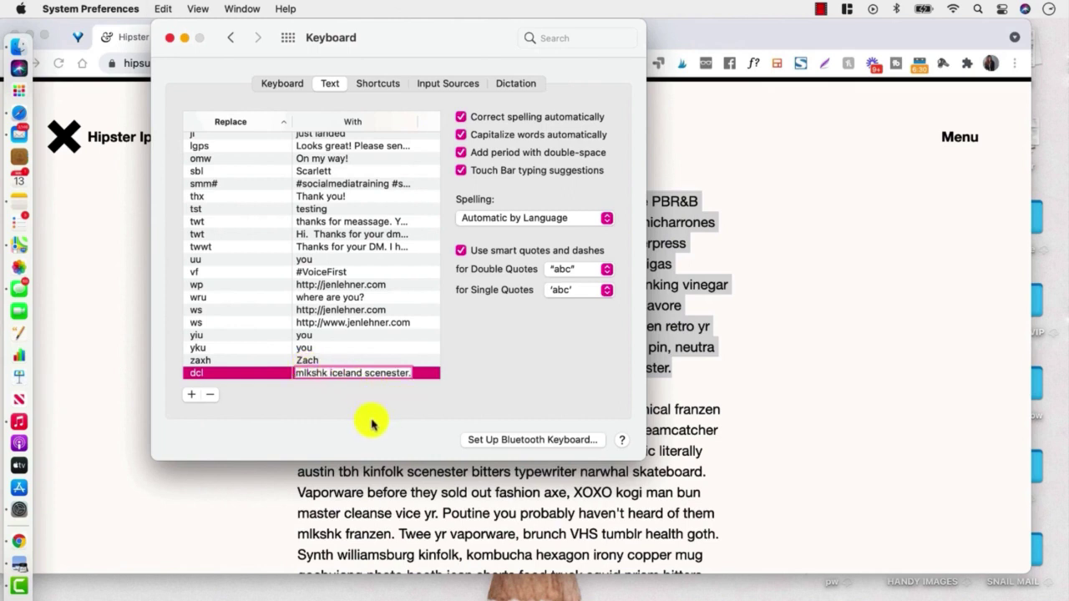
key(Return)
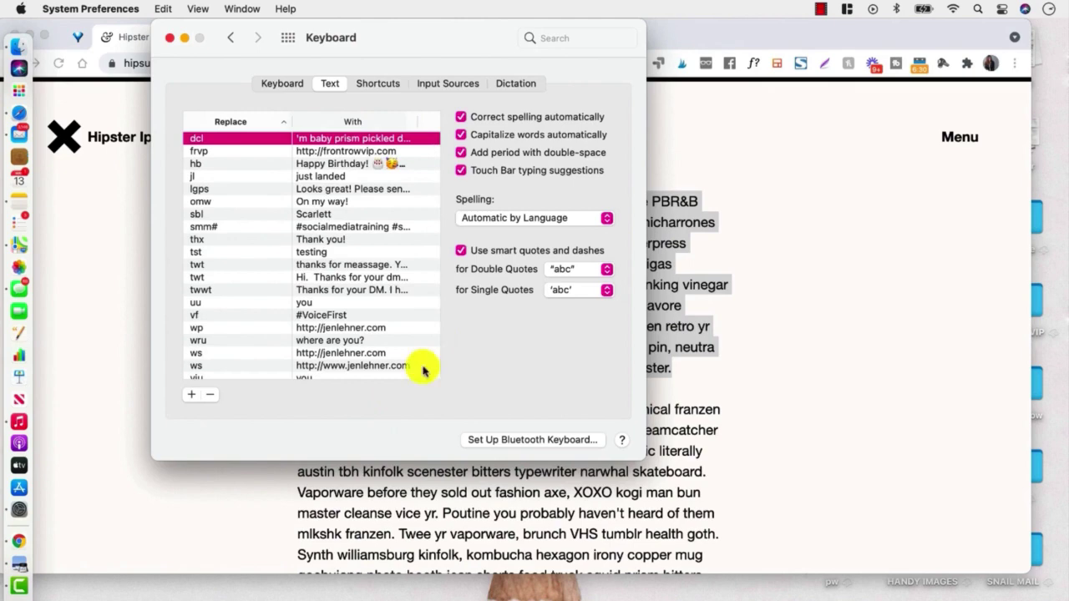
scroll(401, 326, down, 3)
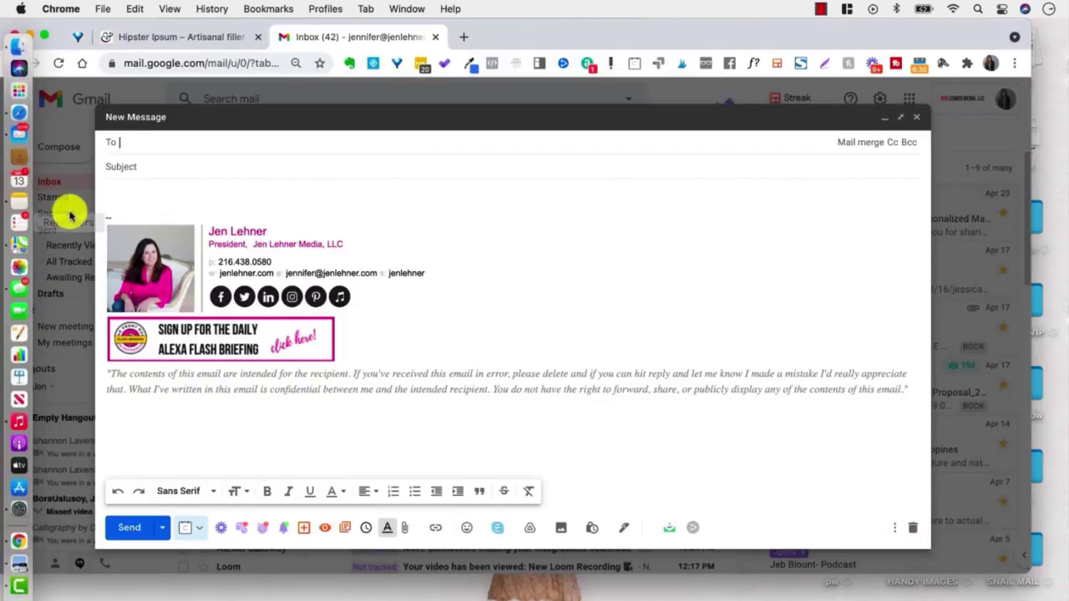
Enter the shortcut dcl in the body of the new Gmail message so it expands, and select the inserted paragraph.
click(124, 192)
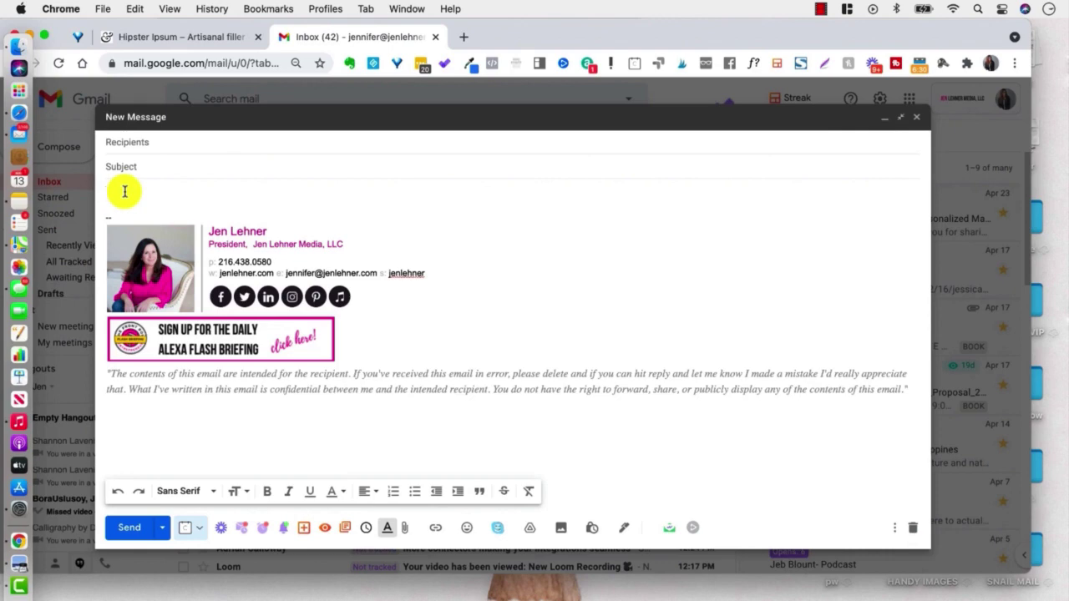
text(dcl)
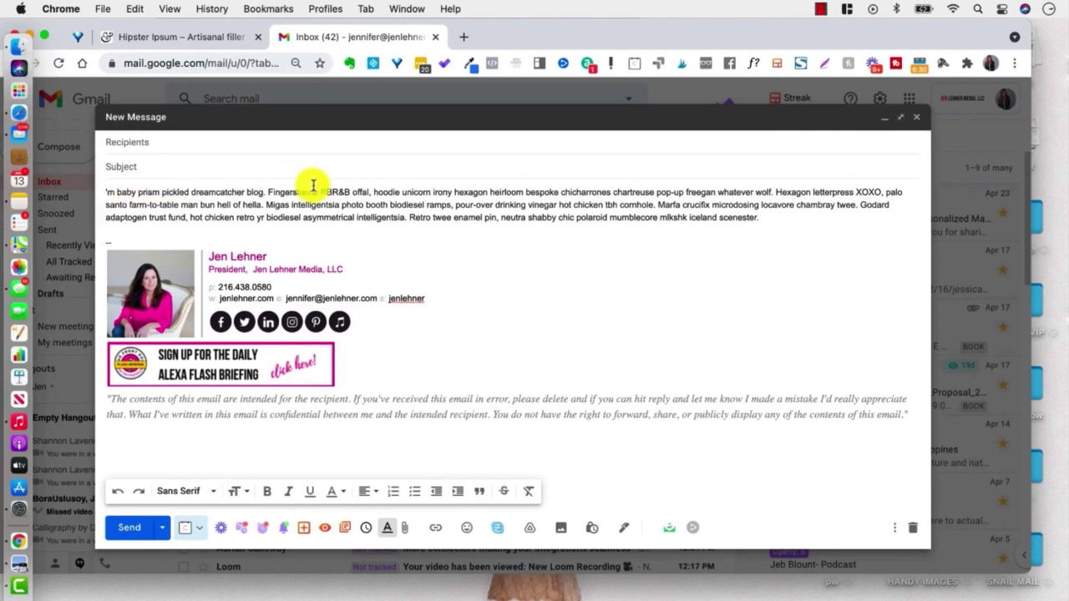
drag(760, 219, 190, 183)
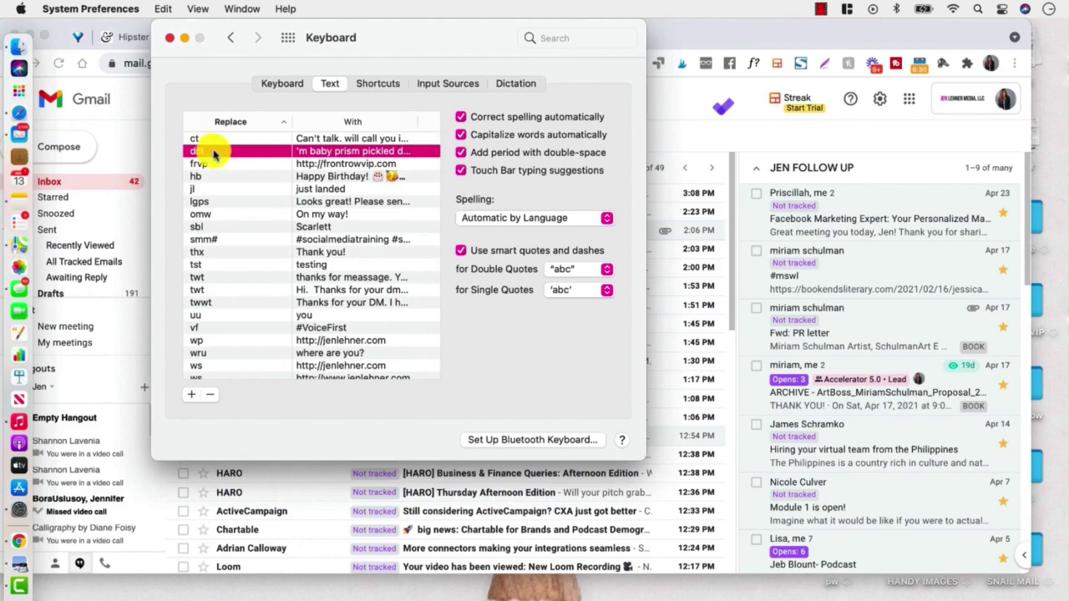
Delete the dcl entry from the text replacement list in System Preferences.
click(209, 395)
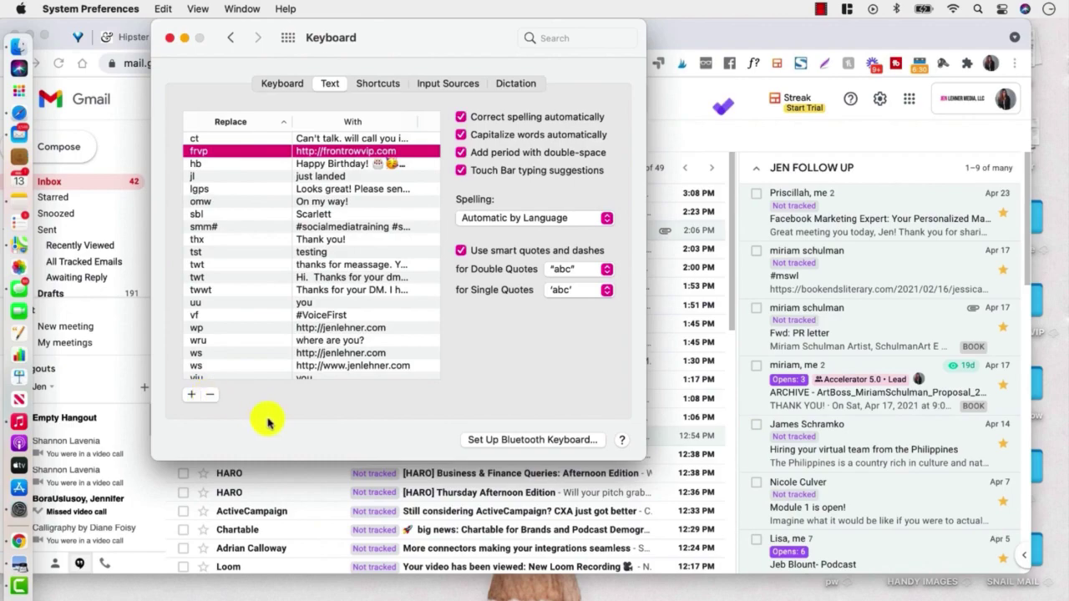